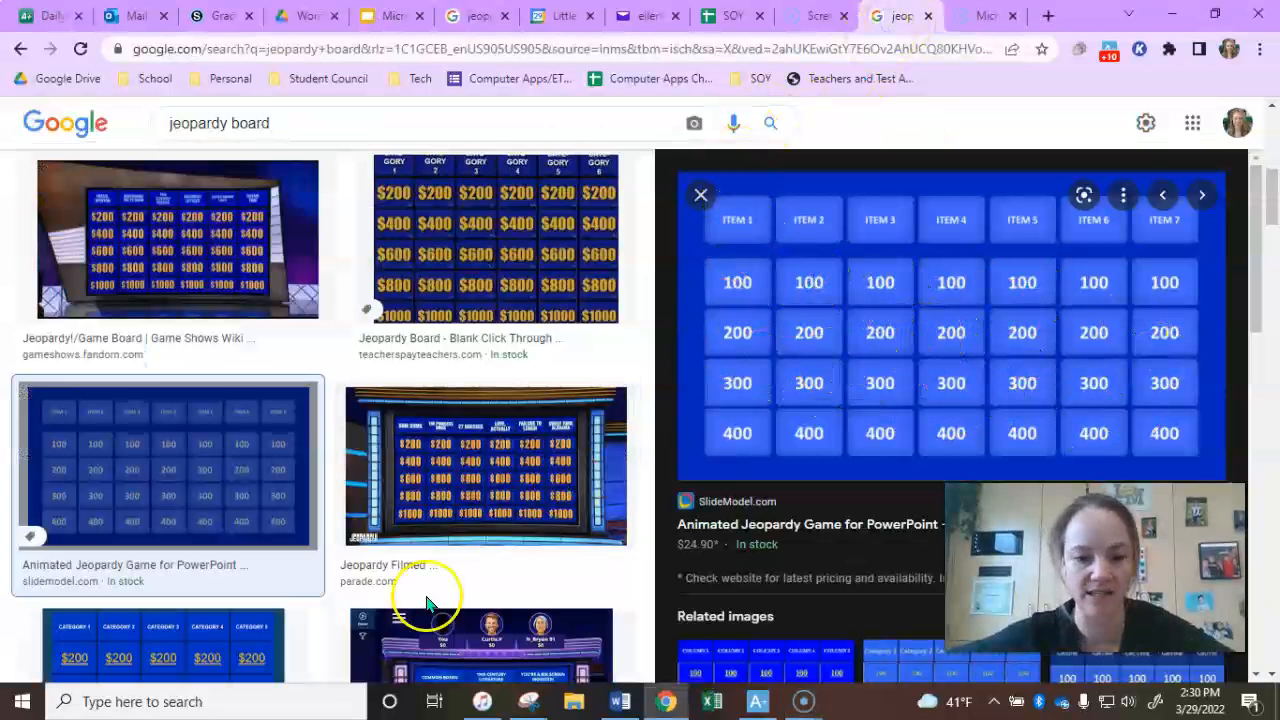
Switch to Word, copy the Item 1 heading box, and paste the copy into the empty area below the heading row.
{"action": "left_click", "coordinate": [620, 701]}
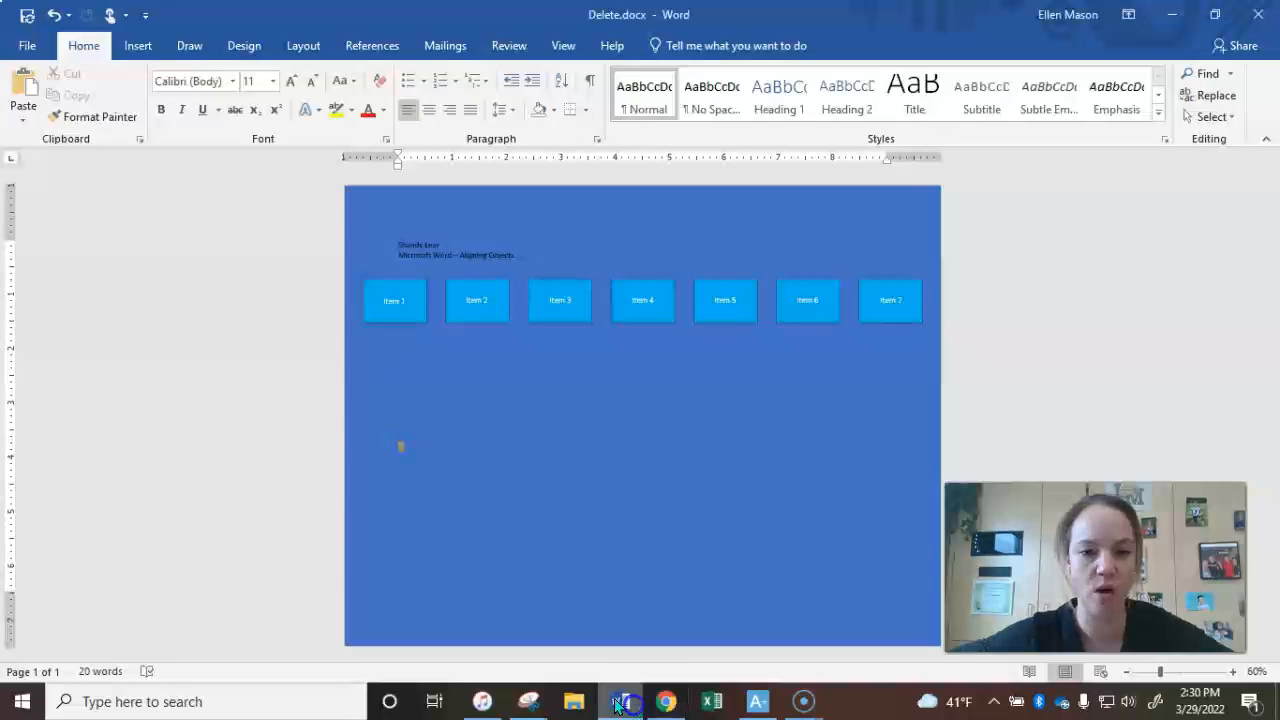
{"action": "left_click", "coordinate": [406, 302]}
{"action": "left_click", "coordinate": [406, 281]}
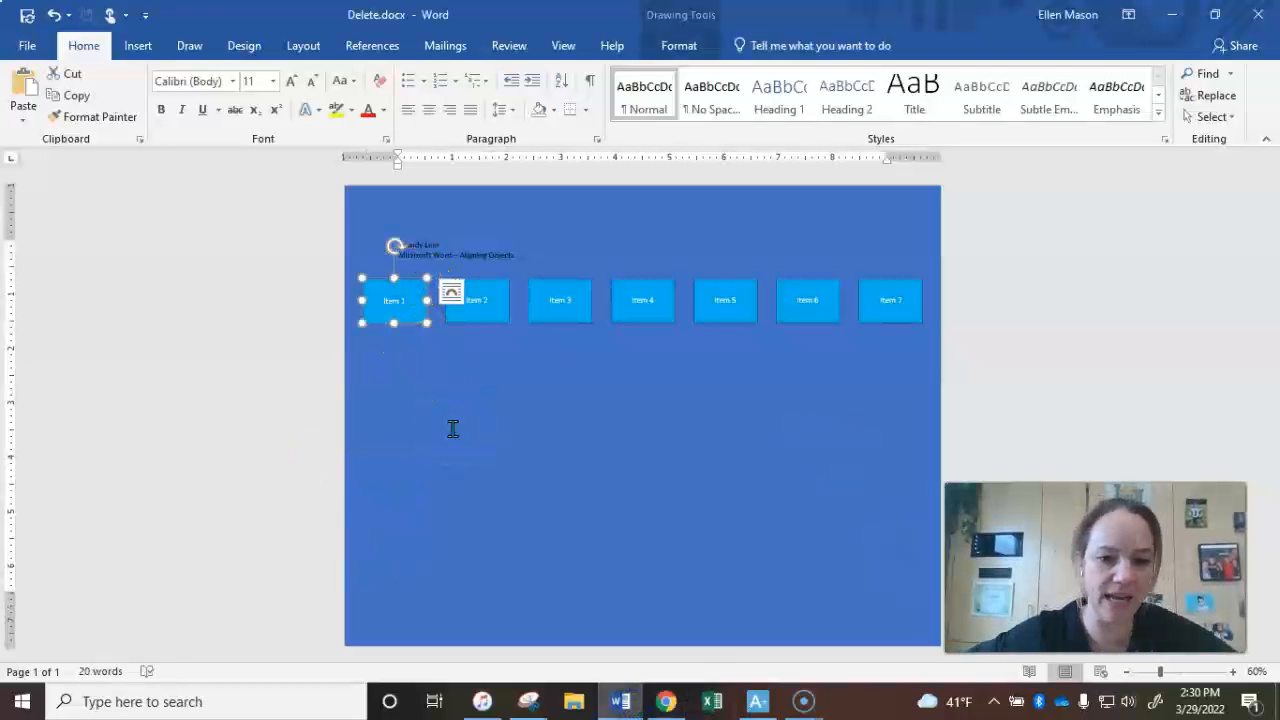
{"action": "mouse_move", "coordinate": [414, 282]}
{"action": "left_mouse_down"}
{"action": "mouse_move", "coordinate": [410, 369]}
{"action": "mouse_move", "coordinate": [414, 282]}
{"action": "left_mouse_up"}
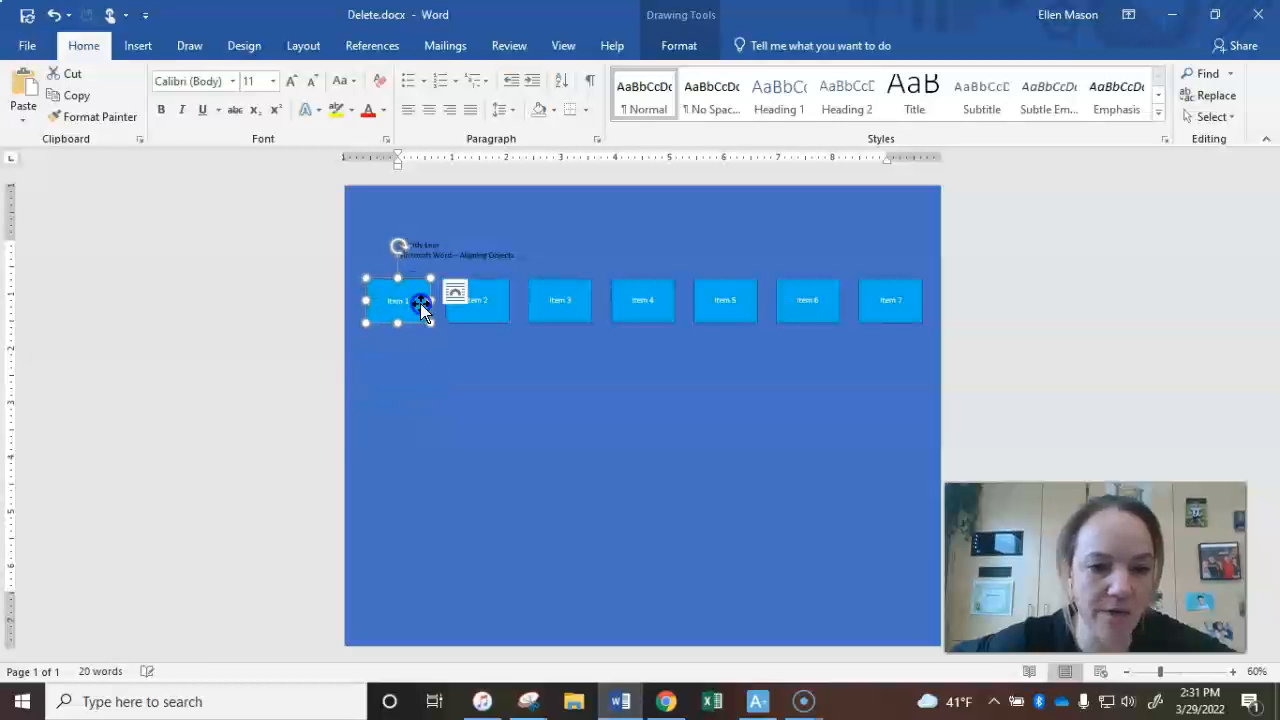
{"action": "key", "text": "ctrl+z"}
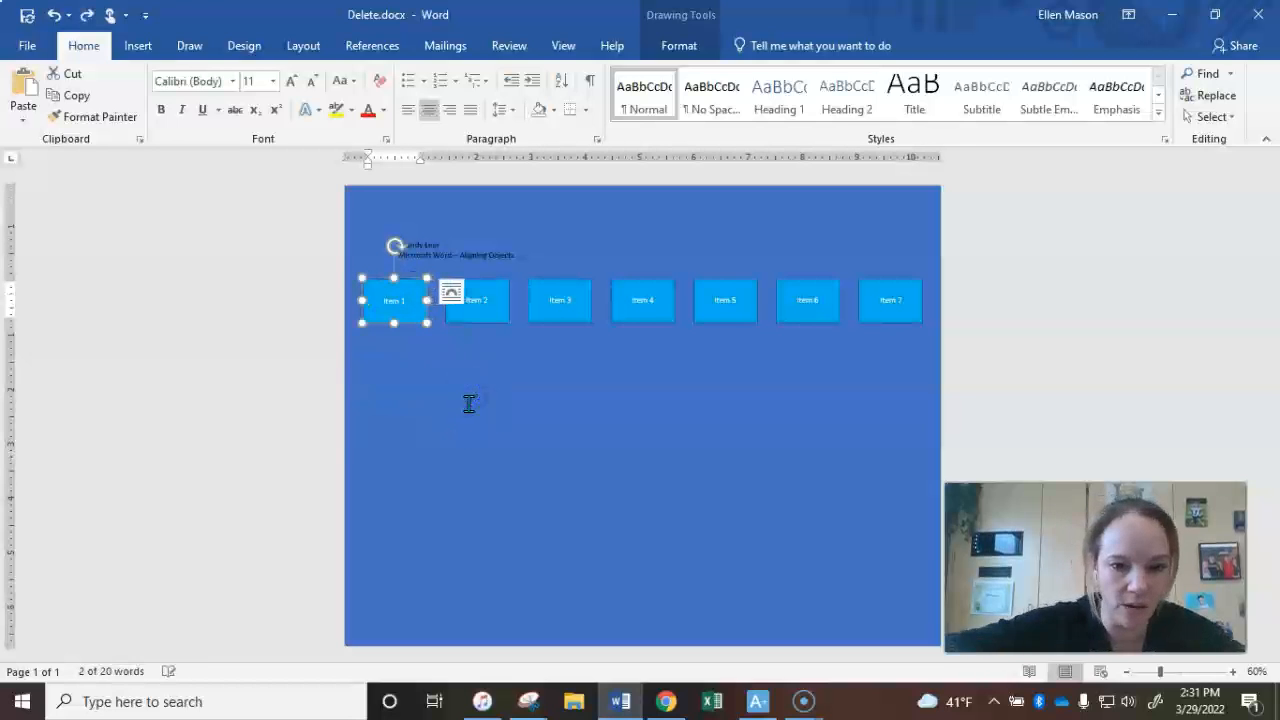
{"action": "left_click", "coordinate": [417, 360]}
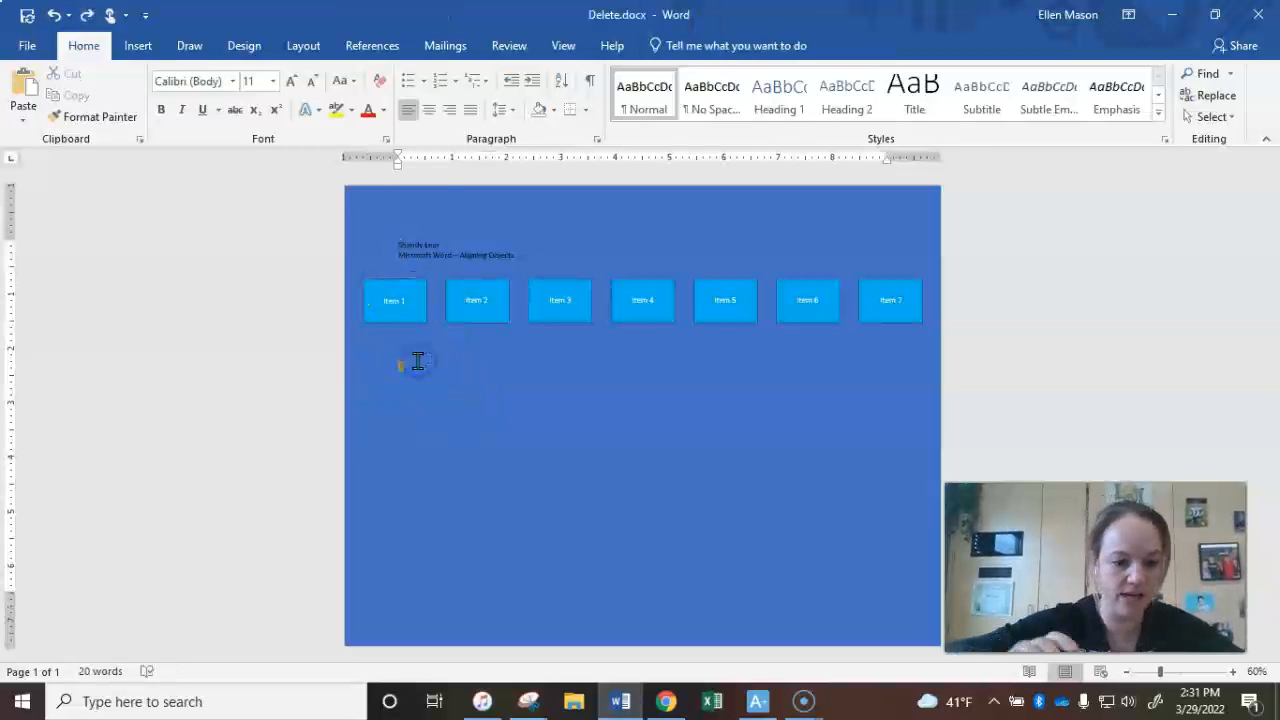
{"action": "key", "text": "ctrl+v"}
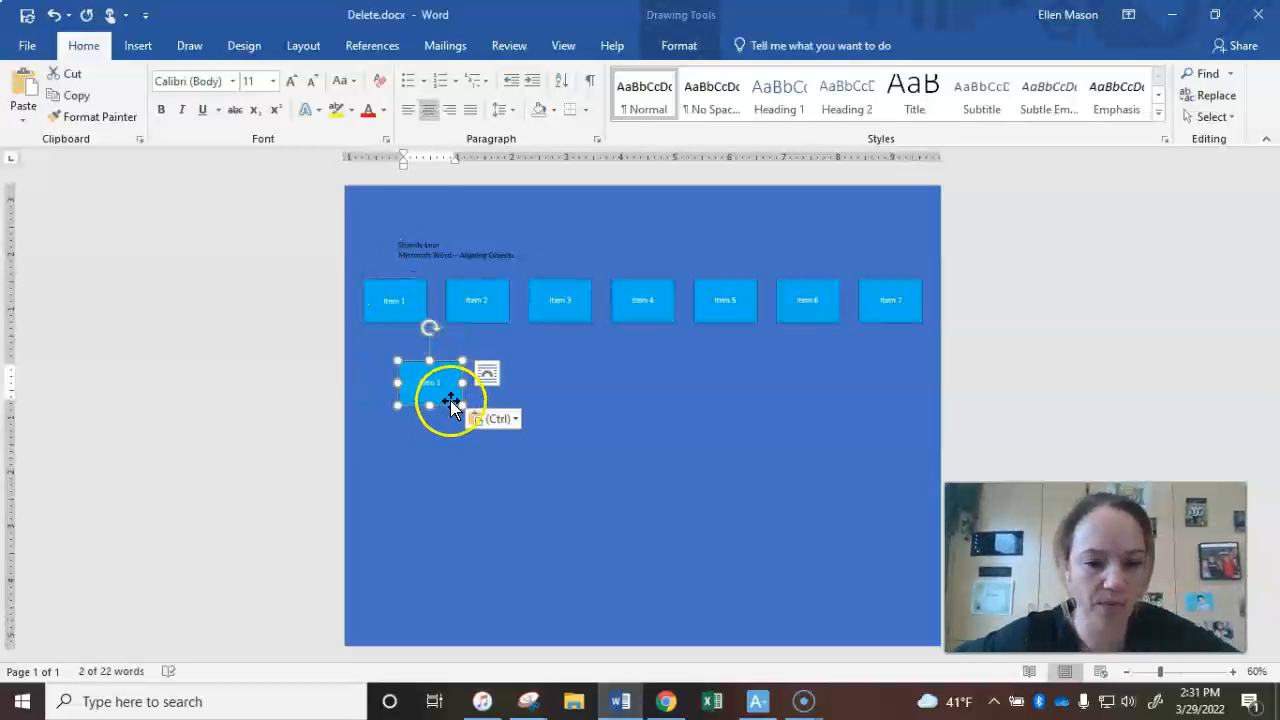
Delete the text inside the pasted box below the heading row.
{"action": "left_click", "coordinate": [441, 381]}
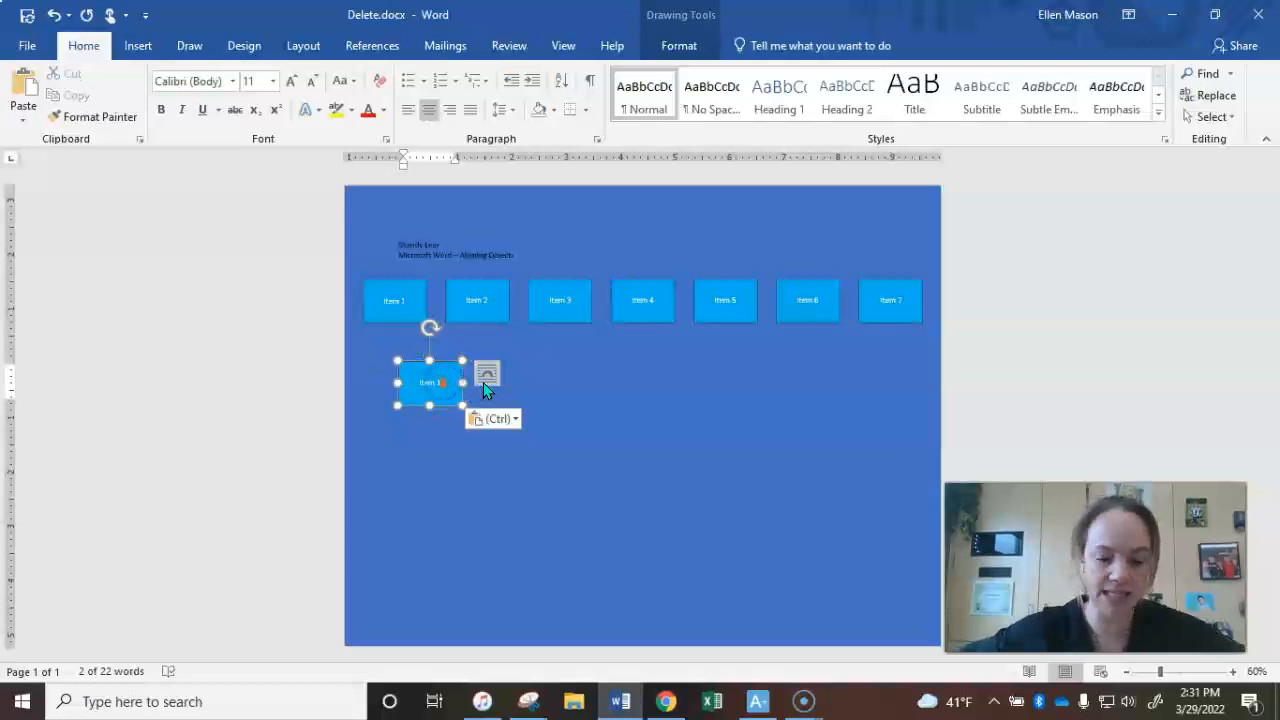
{"action": "key", "text": "BackSpace"}
{"action": "key", "text": "BackSpace"}
{"action": "key", "text": "BackSpace"}
{"action": "key", "text": "BackSpace"}
{"action": "key", "text": "BackSpace"}
{"action": "key", "text": "BackSpace"}
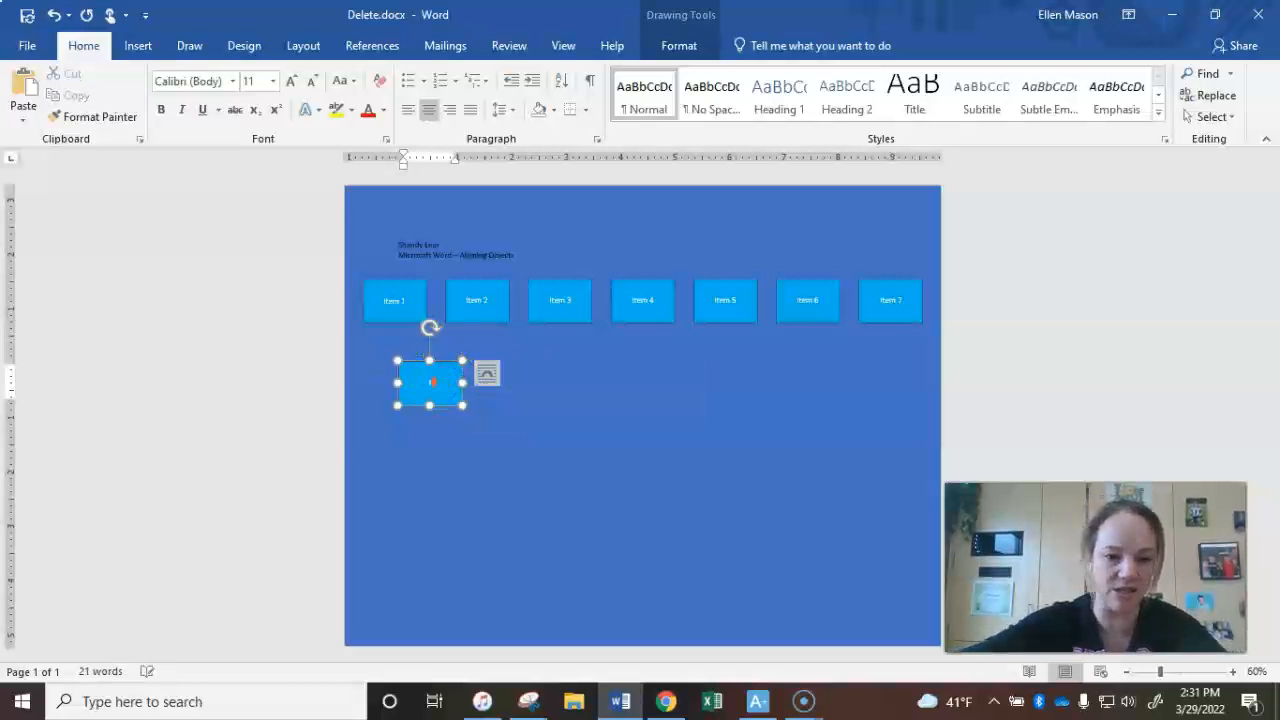
Make the blank box slightly taller while keeping its width the same.
{"action": "left_click", "coordinate": [443, 482]}
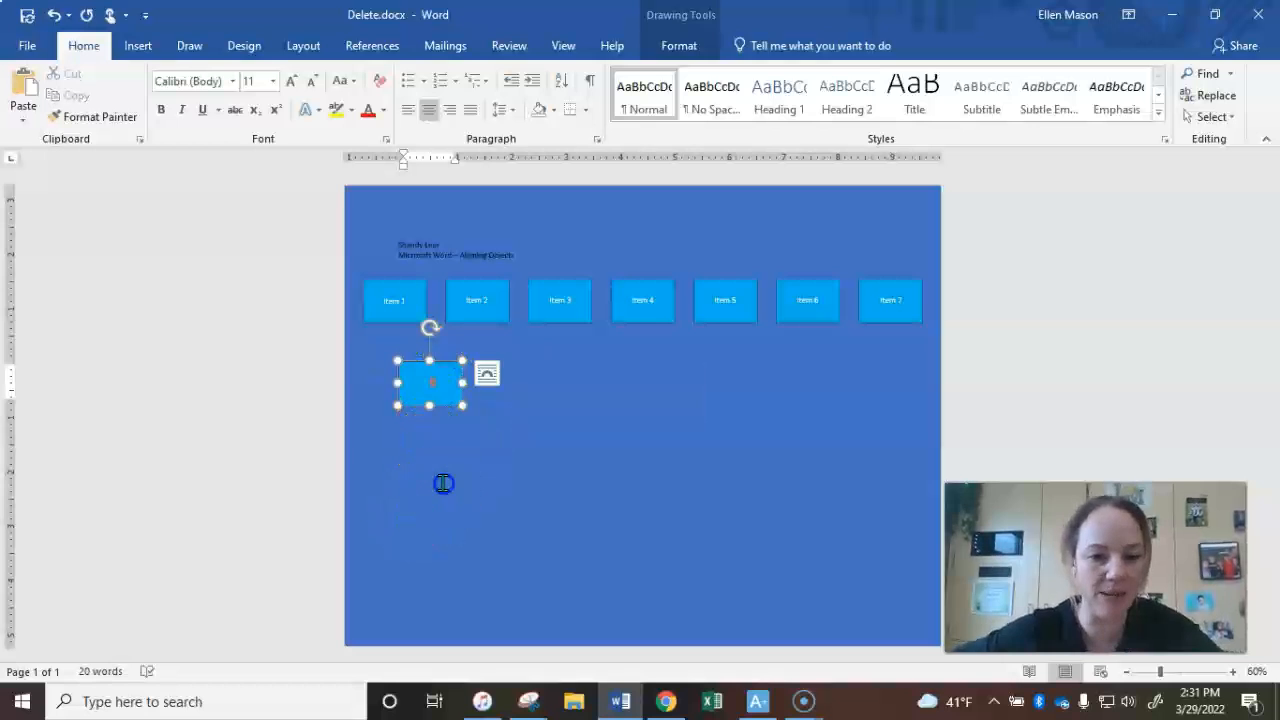
{"action": "left_click", "coordinate": [432, 383]}
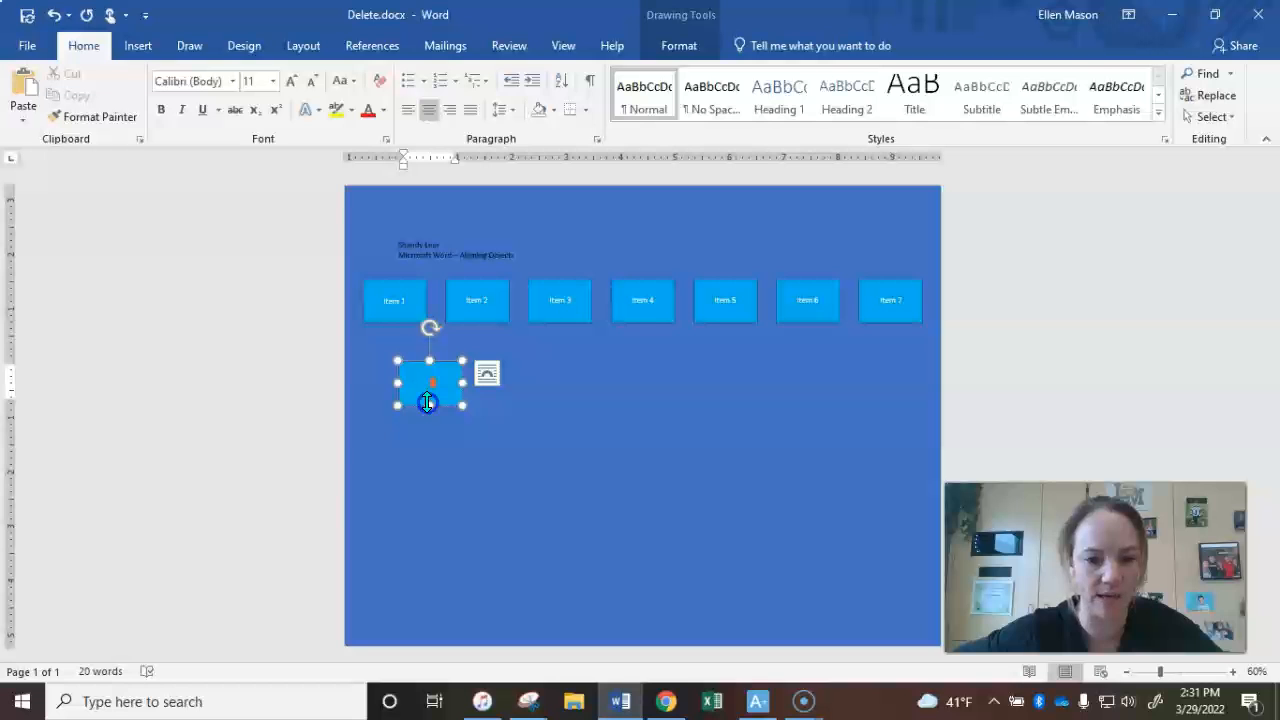
{"action": "left_click_drag", "start_coordinate": [427, 402], "coordinate": [429, 414]}
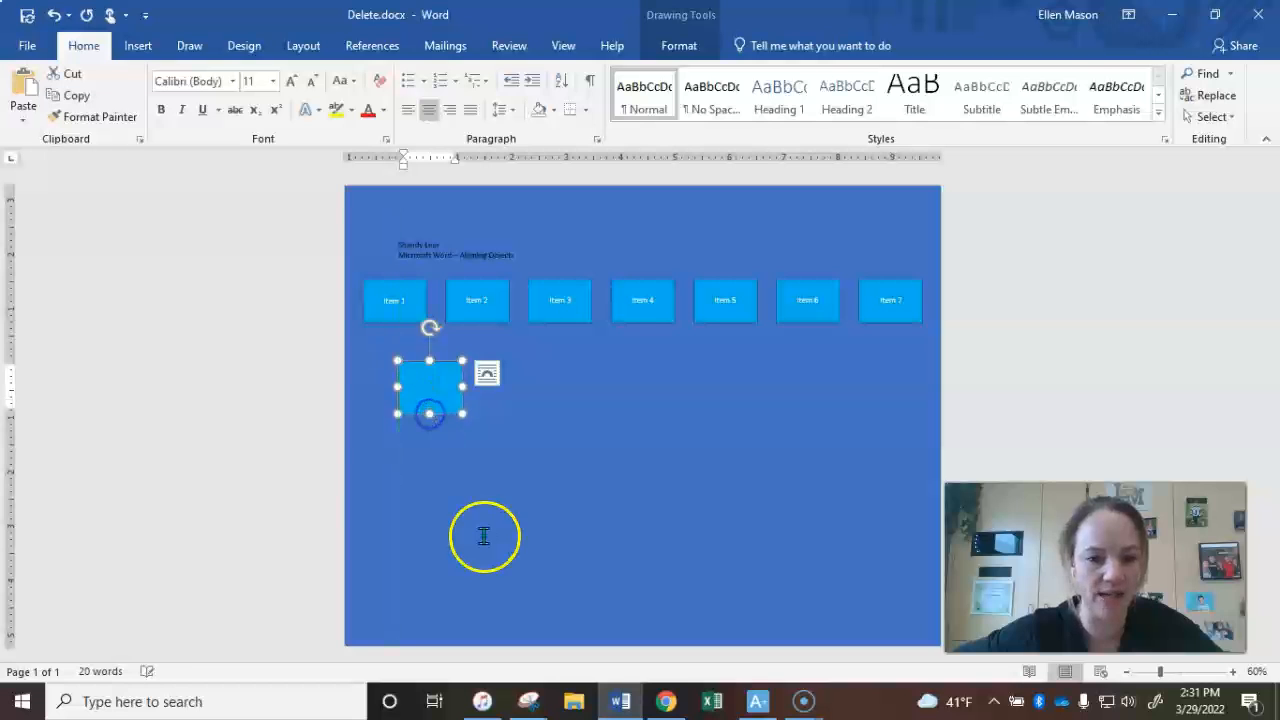
Check the assignment instructions in Google Slides, then return to Word and paste three more copies of the resized blank box below it.
{"action": "left_click", "coordinate": [665, 702]}
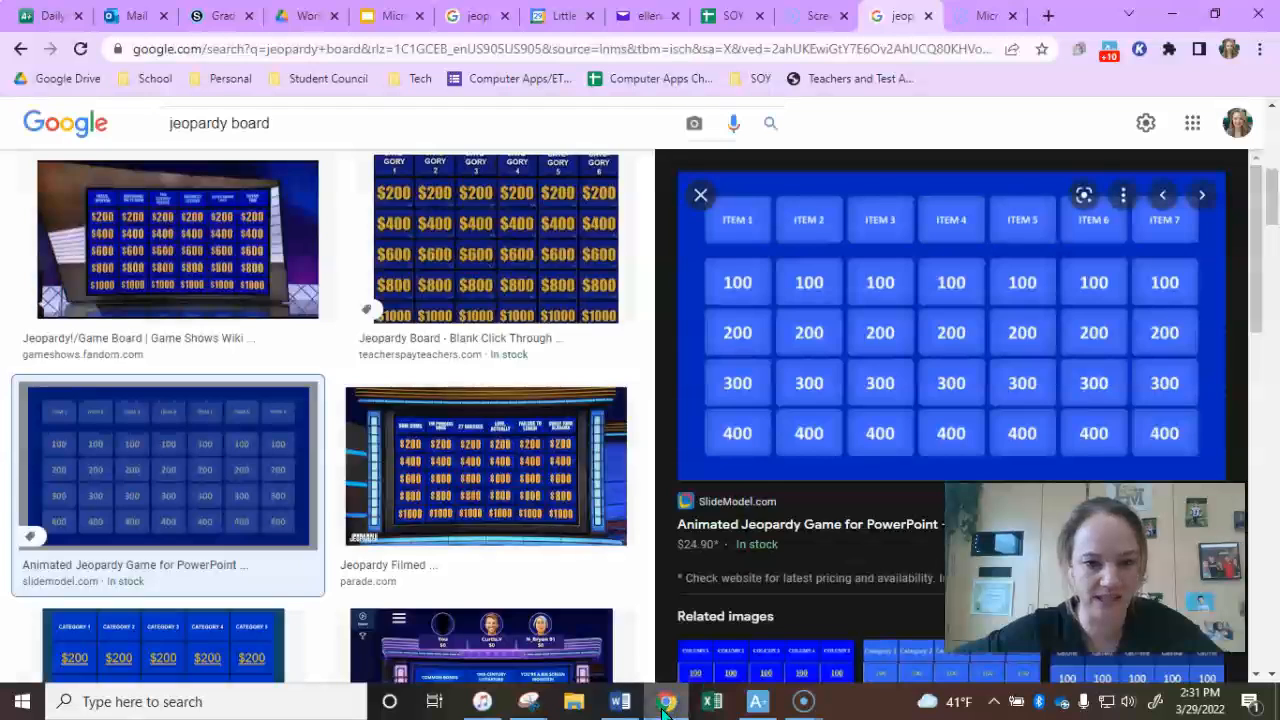
{"action": "left_click", "coordinate": [388, 15]}
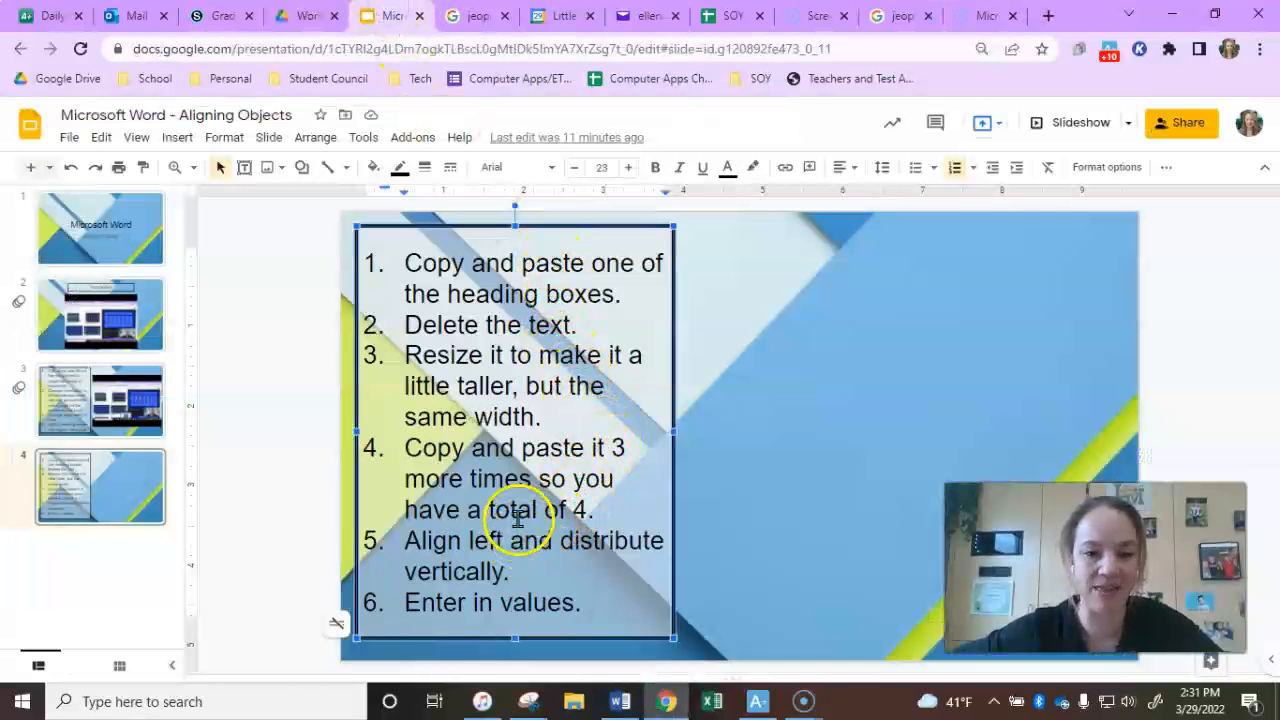
{"action": "left_click", "coordinate": [621, 704]}
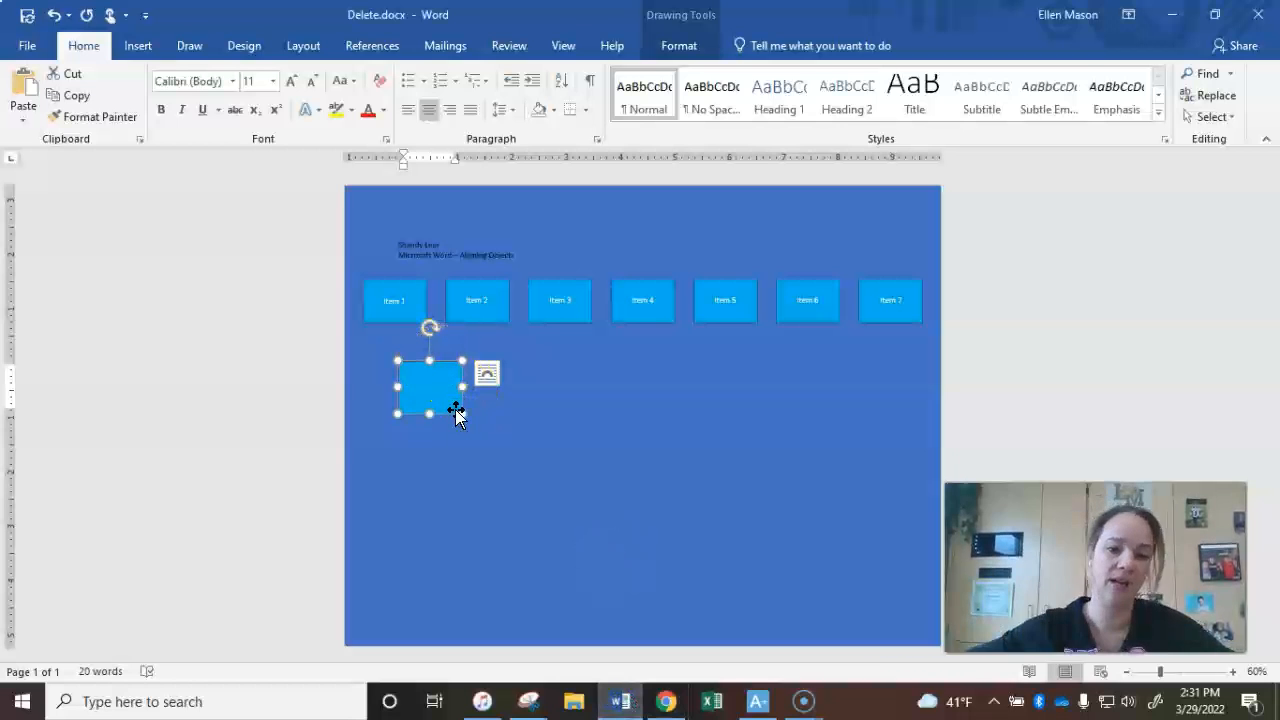
{"action": "left_click", "coordinate": [439, 445]}
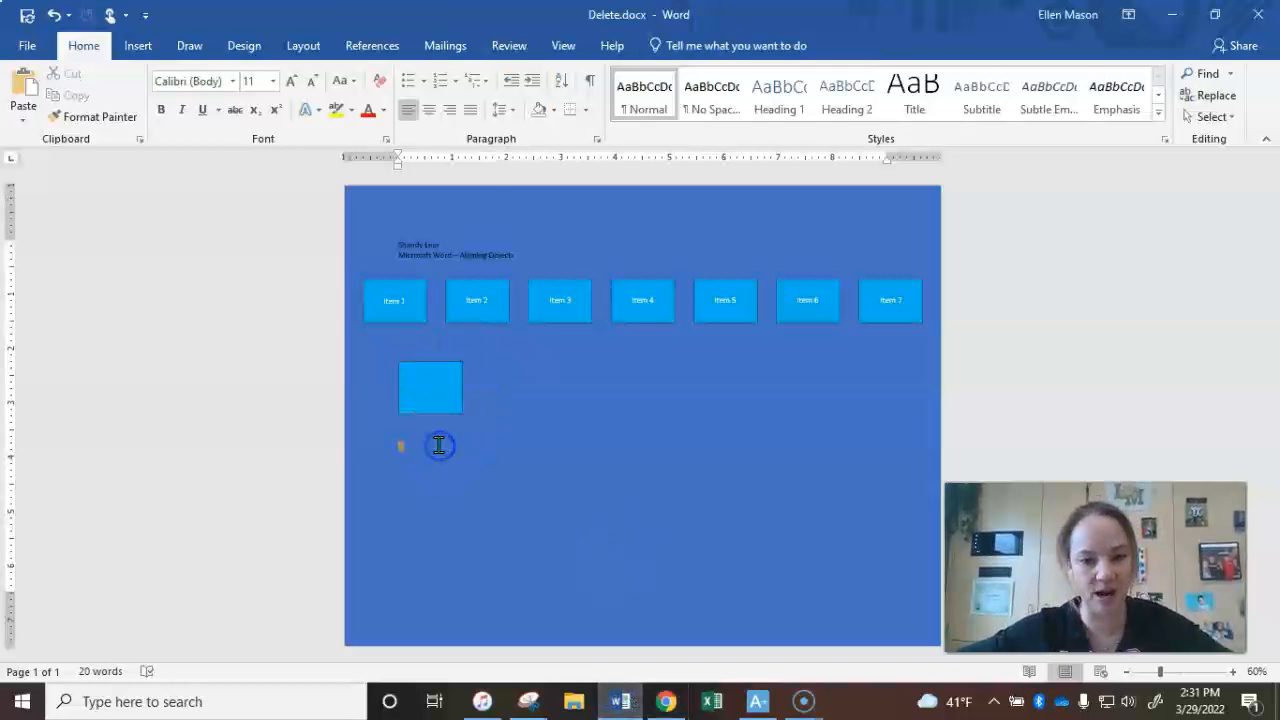
{"action": "key", "text": "ctrl+v"}
{"action": "key", "text": "ctrl+v"}
{"action": "key", "text": "ctrl+v"}
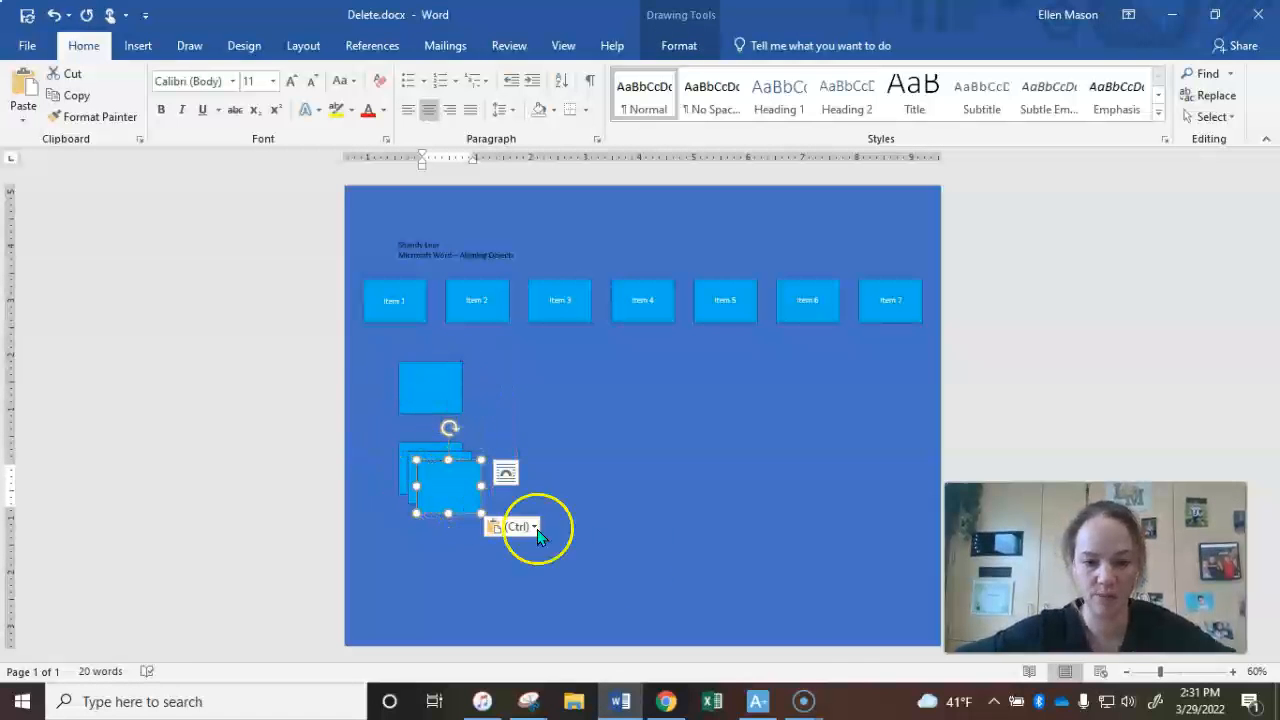
Recheck the Google Slides instructions, then spread the three pasted boxes in Word into a rough column beneath the first blank box.
{"action": "left_click", "coordinate": [665, 701]}
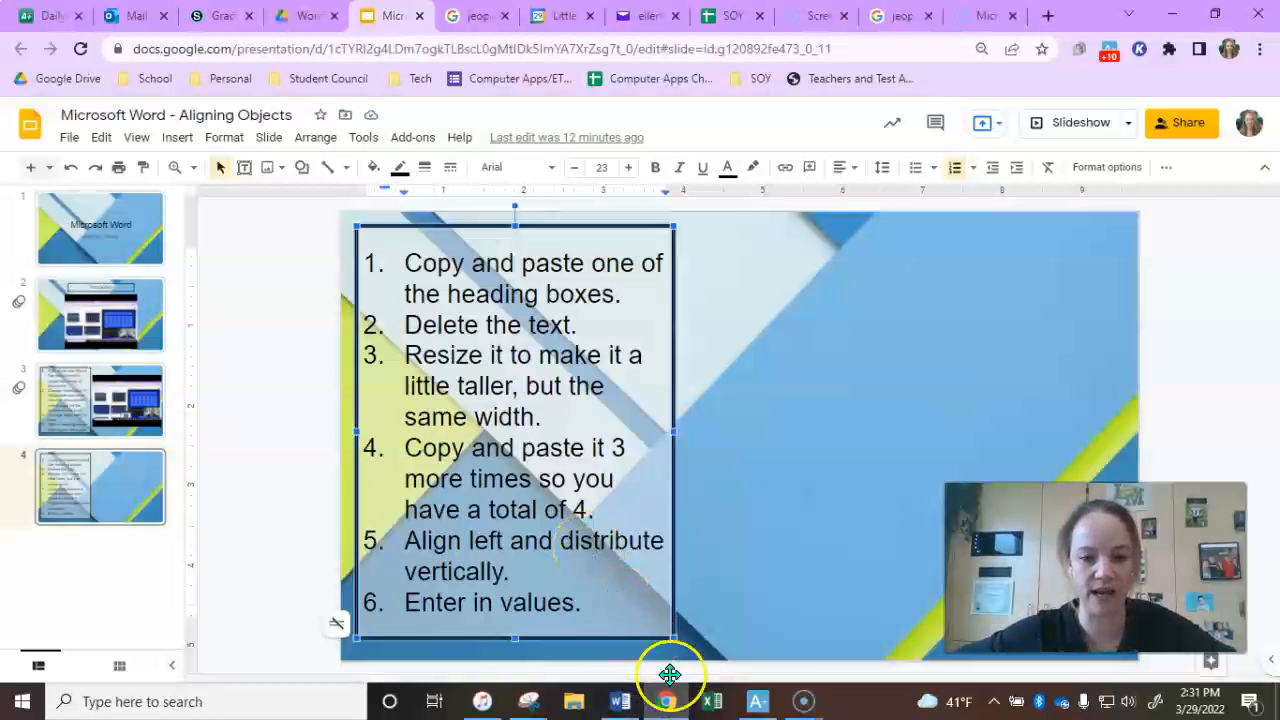
{"action": "left_click", "coordinate": [632, 710]}
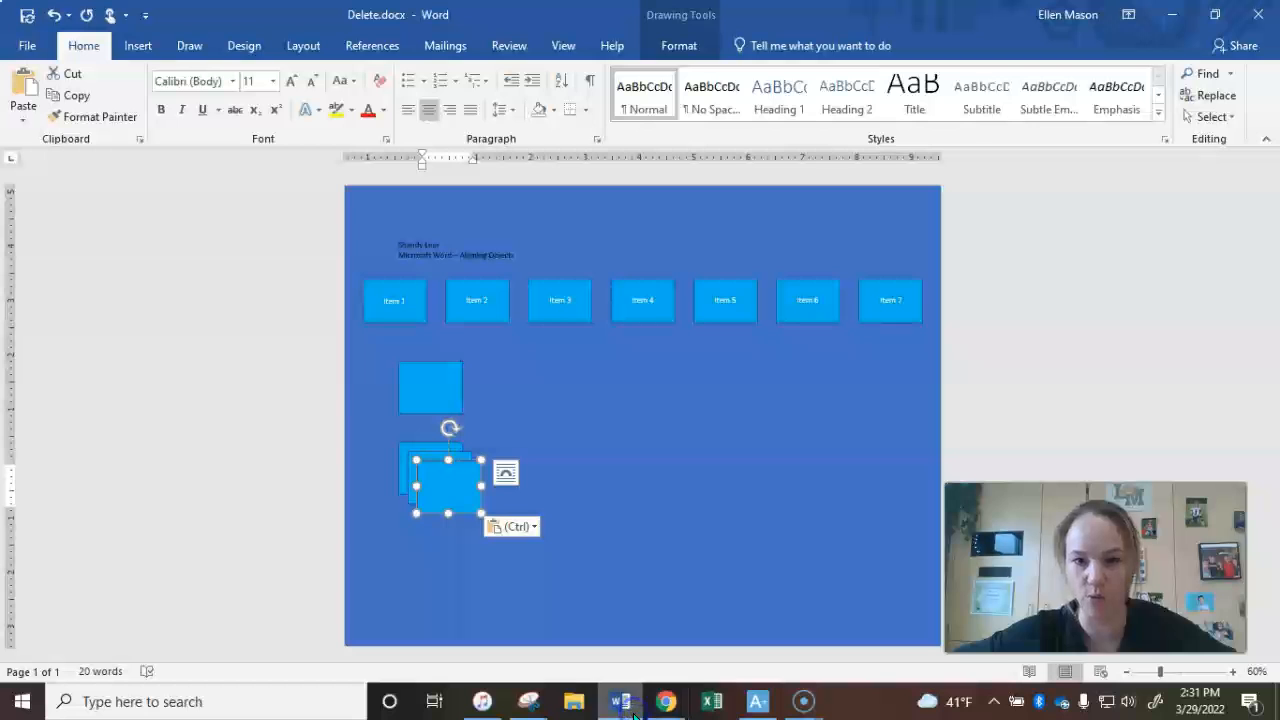
{"action": "left_click", "coordinate": [454, 498]}
{"action": "left_click", "coordinate": [563, 557]}
{"action": "left_click", "coordinate": [463, 486]}
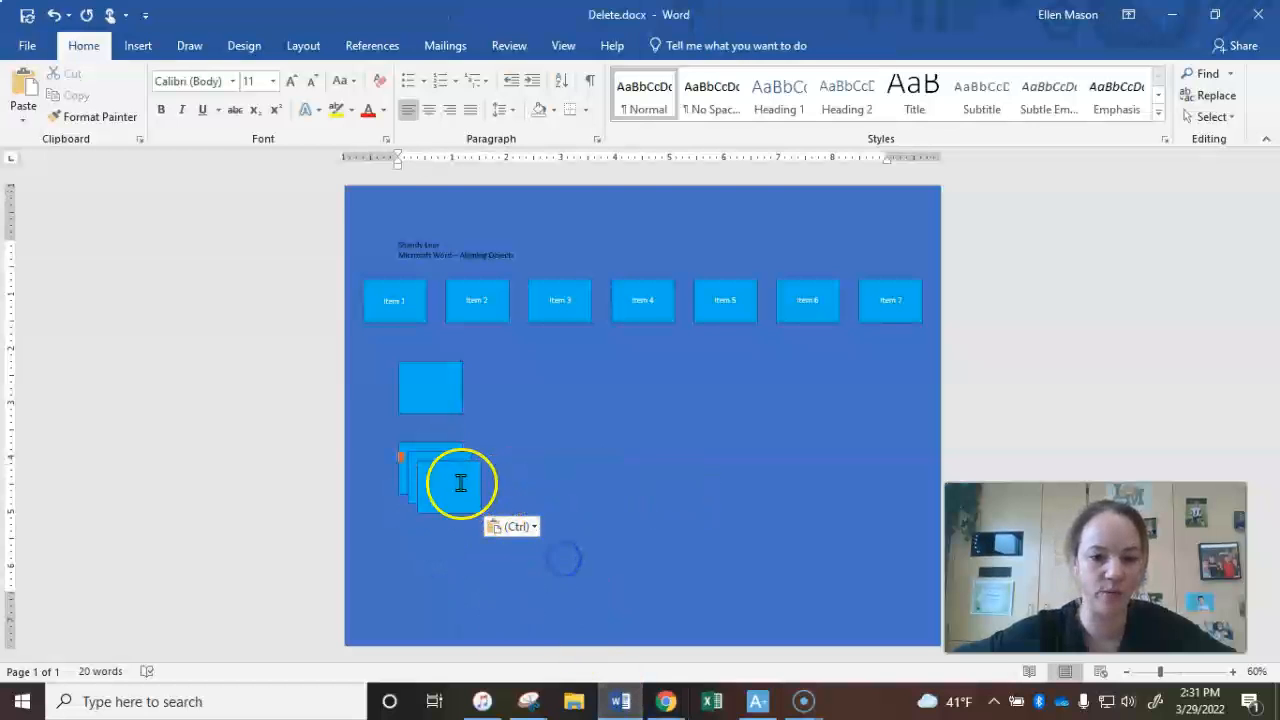
{"action": "left_click_drag", "start_coordinate": [460, 465], "coordinate": [467, 544]}
{"action": "left_click", "coordinate": [441, 467]}
{"action": "left_click_drag", "start_coordinate": [440, 455], "coordinate": [442, 503]}
{"action": "left_click", "coordinate": [451, 449]}
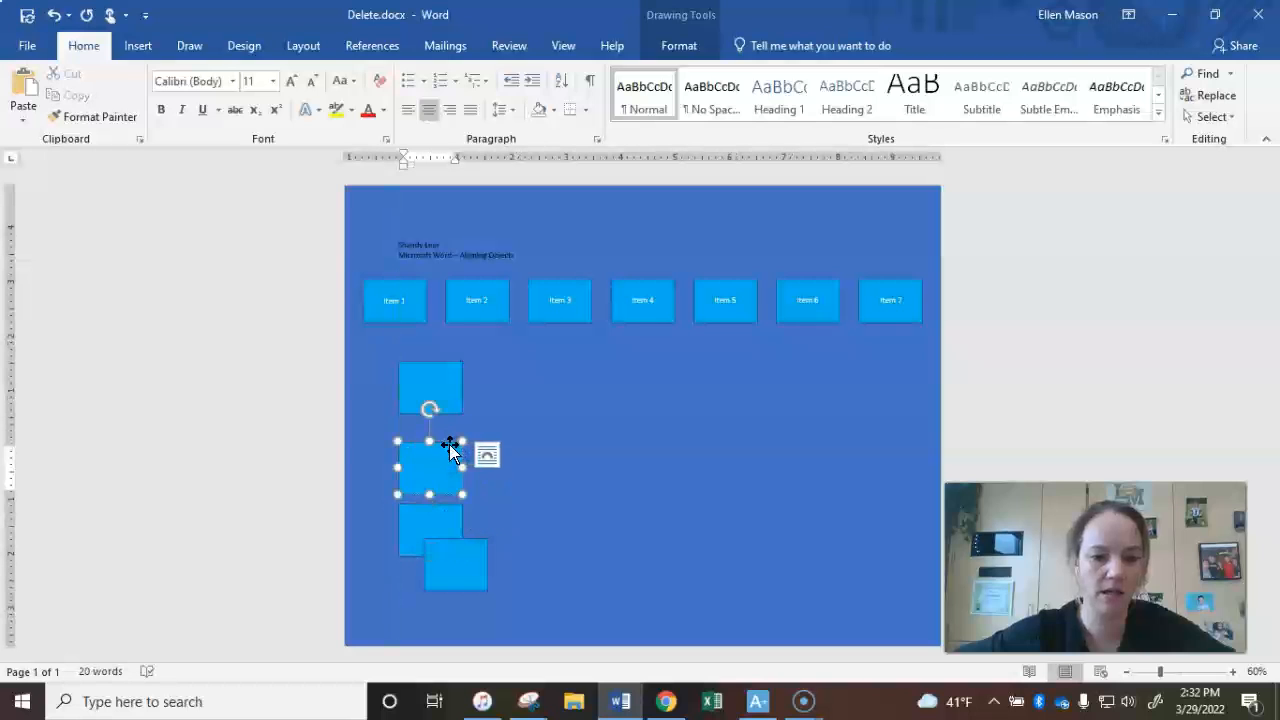
{"action": "left_click_drag", "start_coordinate": [449, 442], "coordinate": [445, 426]}
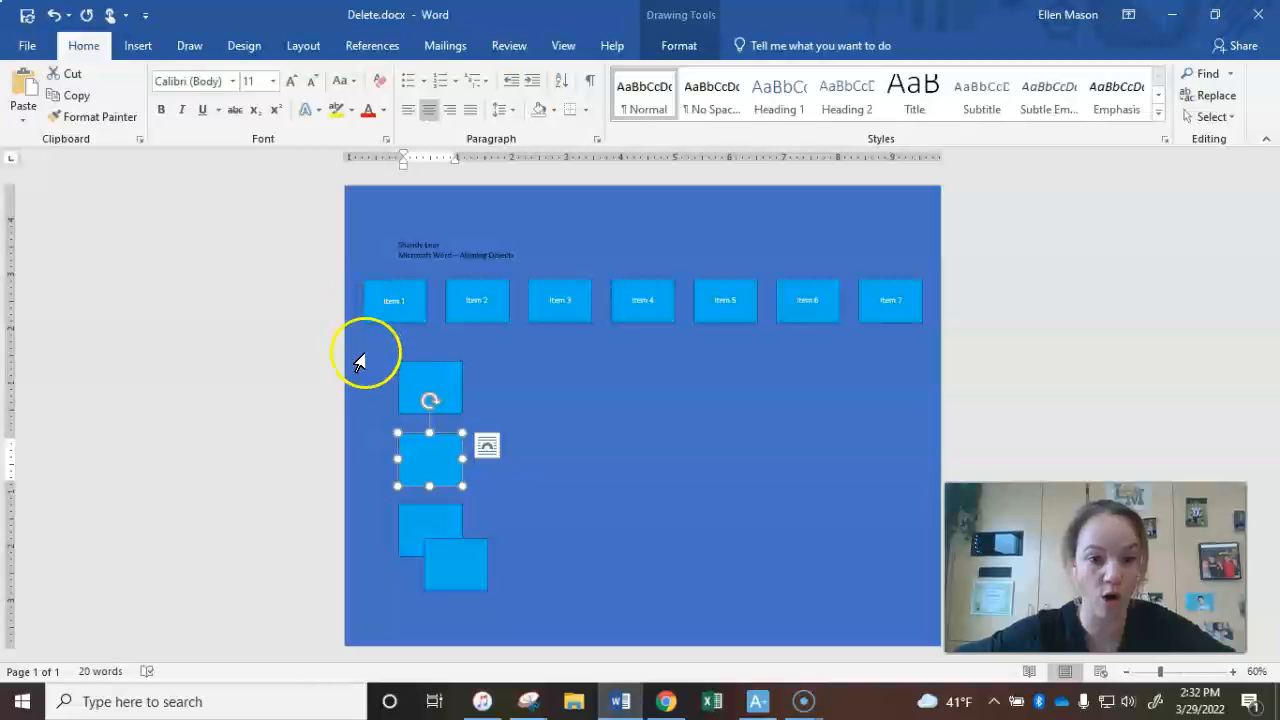
Select the Item 1 heading and the four blank boxes, set alignment to Align Selected Objects, and align them left.
{"action": "left_click", "coordinate": [399, 305]}
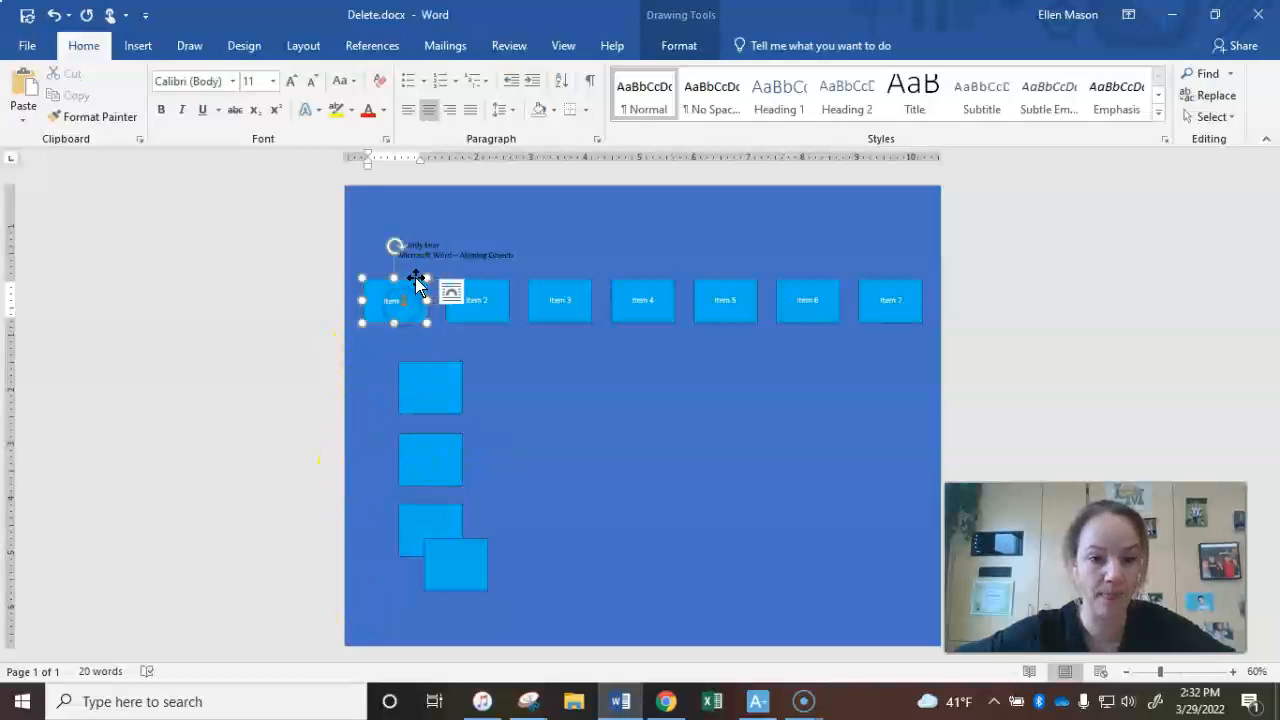
{"action": "left_click", "coordinate": [432, 378]}
{"action": "left_click", "coordinate": [430, 463], "text": "shift"}
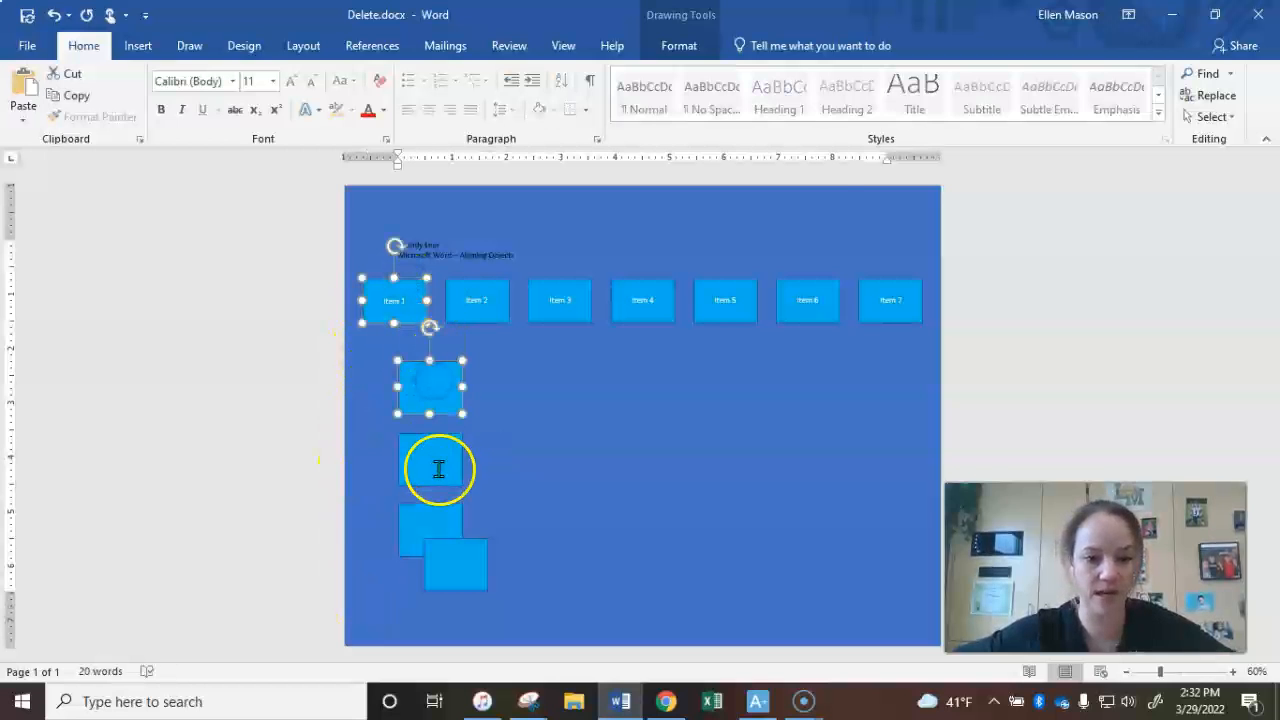
{"action": "left_click", "coordinate": [418, 533], "text": "shift"}
{"action": "left_click", "coordinate": [462, 587], "text": "shift"}
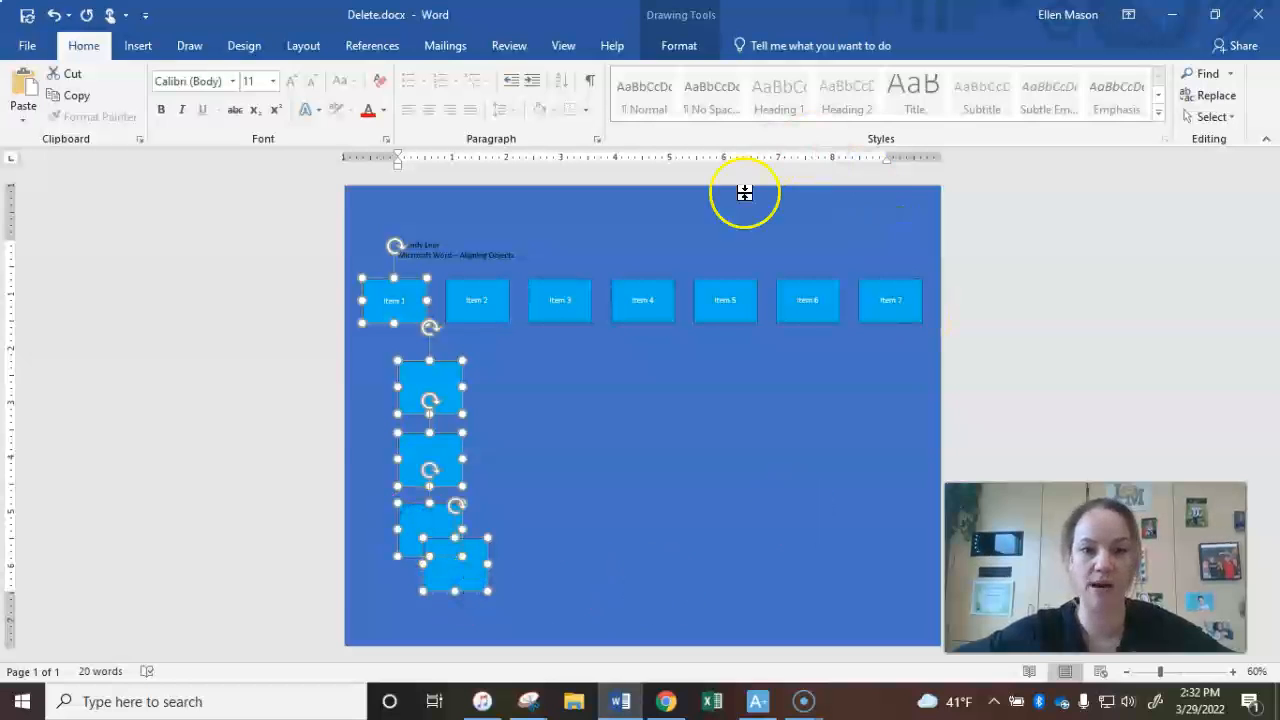
{"action": "left_click", "coordinate": [690, 47]}
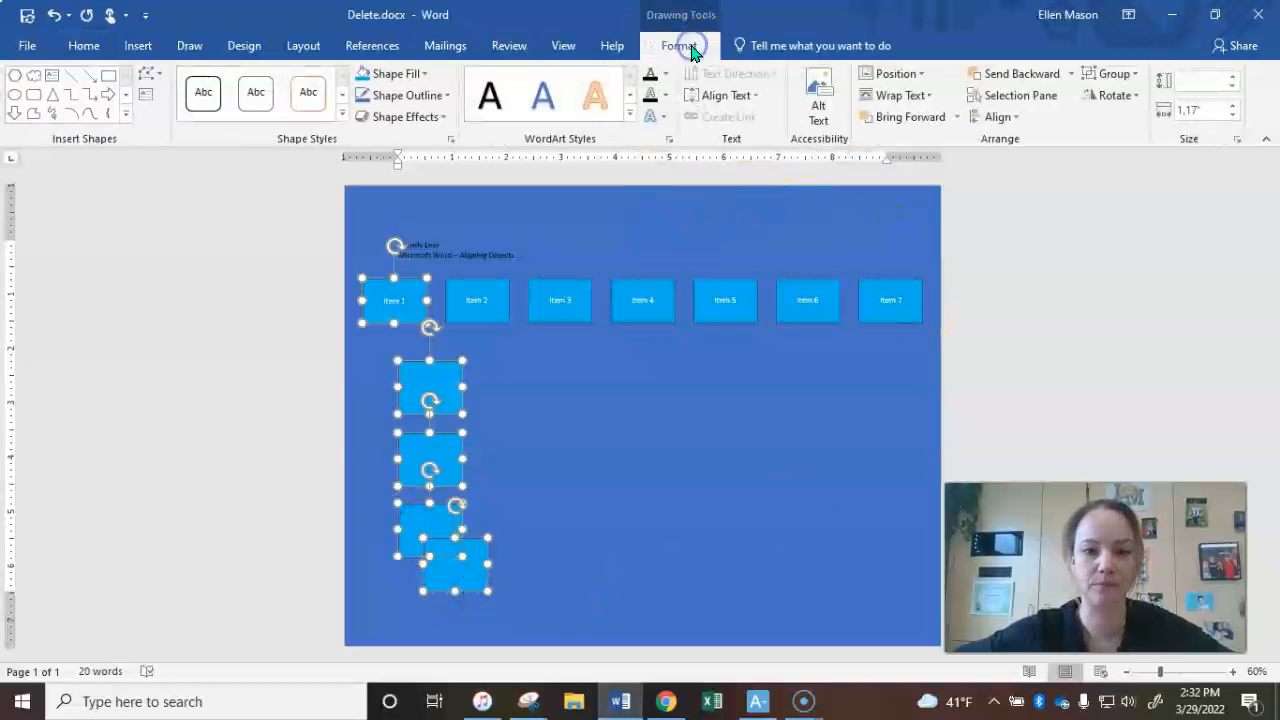
{"action": "left_click", "coordinate": [1017, 120]}
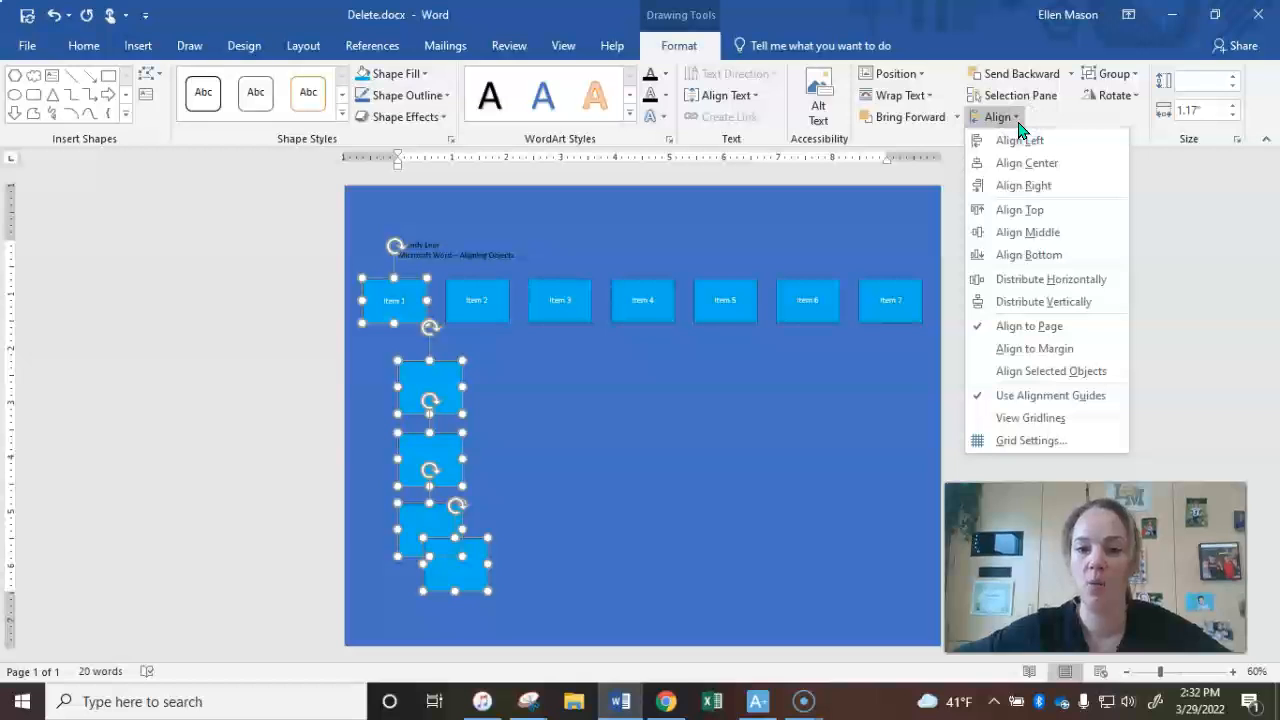
{"action": "left_click", "coordinate": [1010, 380]}
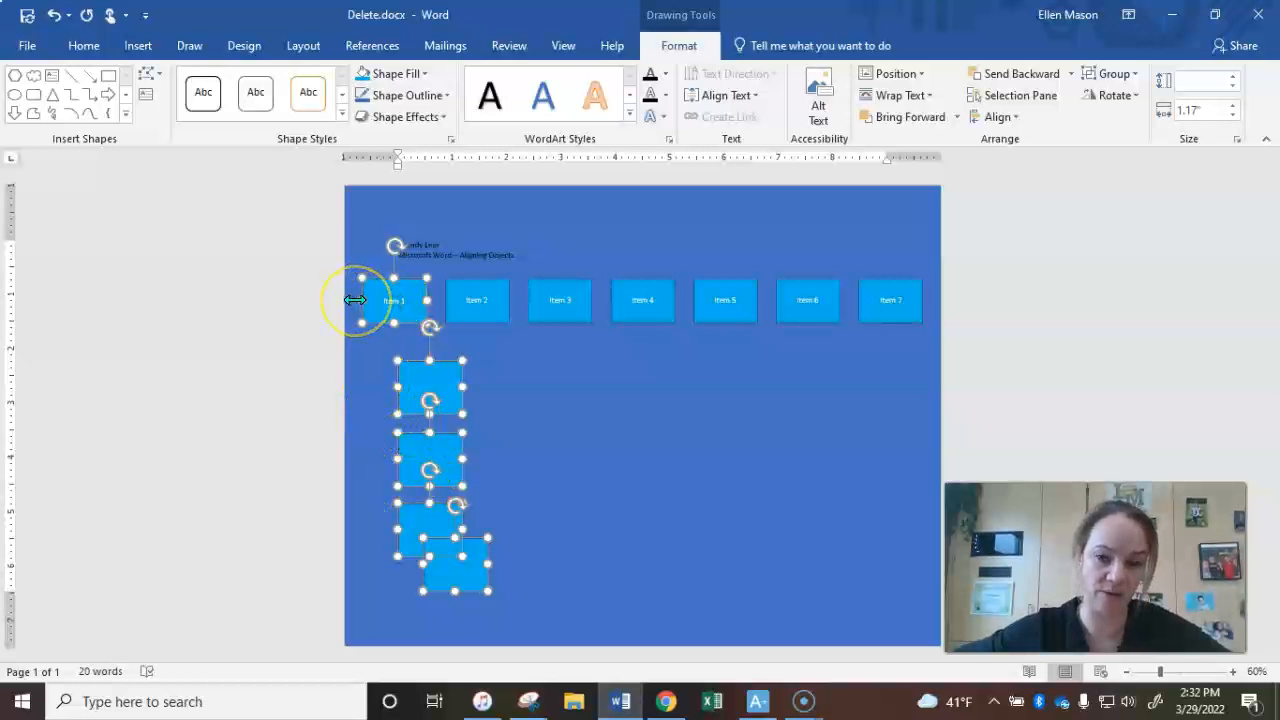
{"action": "left_click", "coordinate": [1018, 121]}
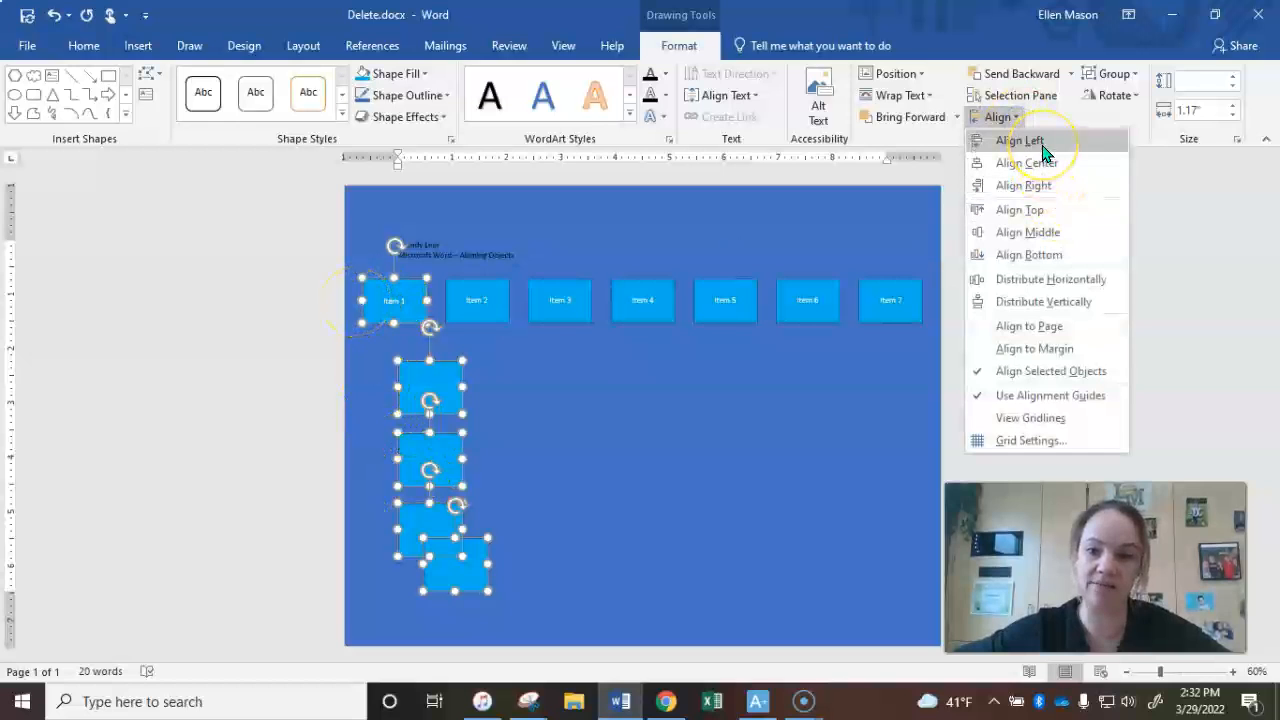
{"action": "left_click", "coordinate": [1043, 152]}
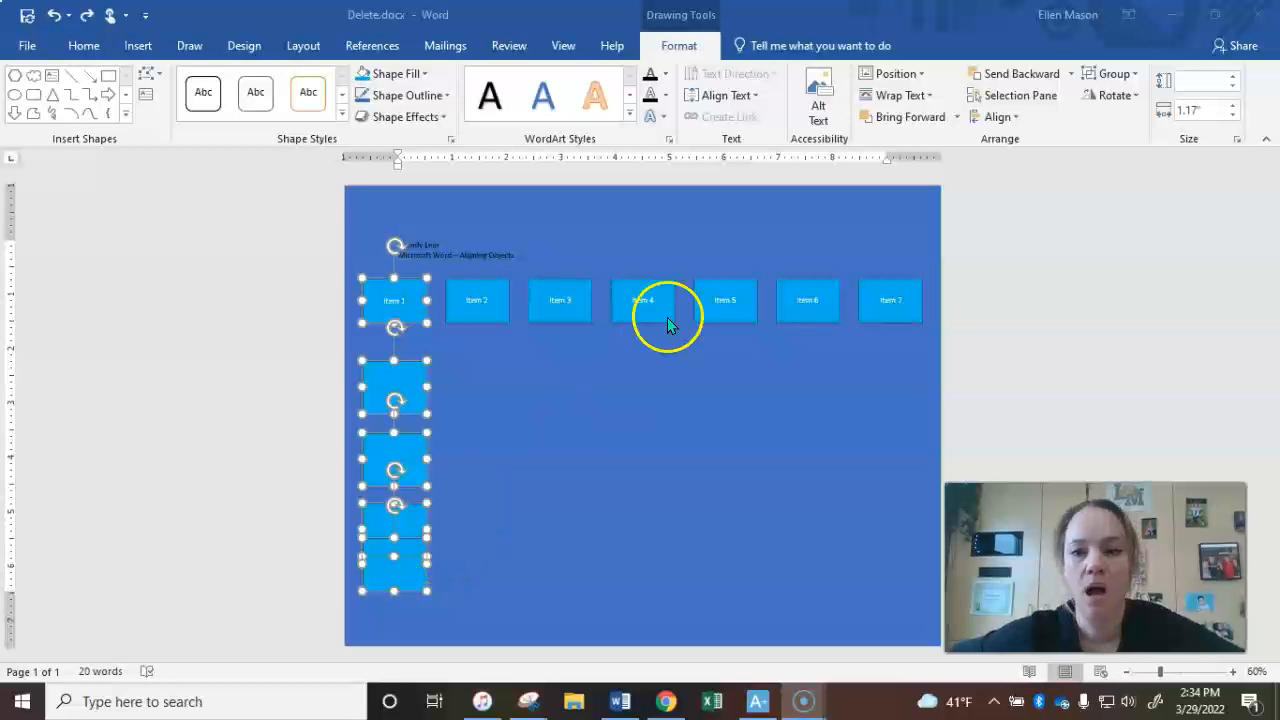
Distribute the Item 1 heading and the four blank boxes vertically, using Align Selected Objects.
{"action": "left_click", "coordinate": [1018, 119]}
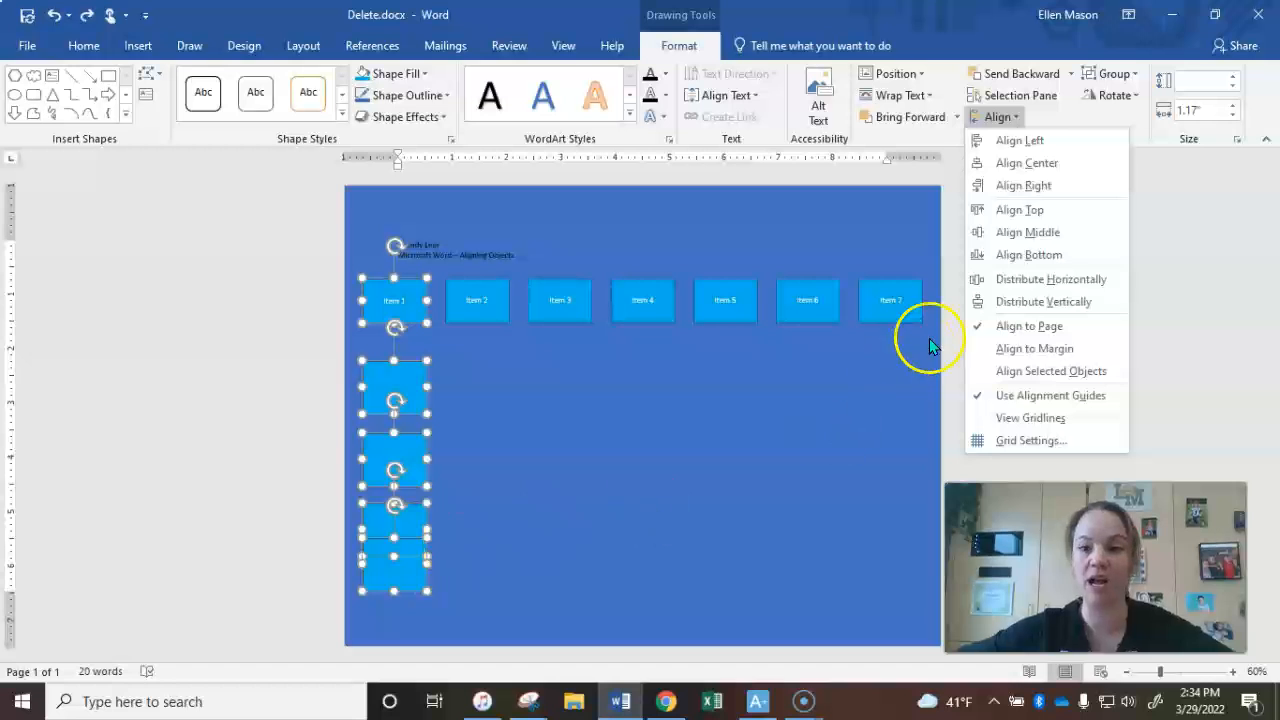
{"action": "left_click", "coordinate": [1047, 373]}
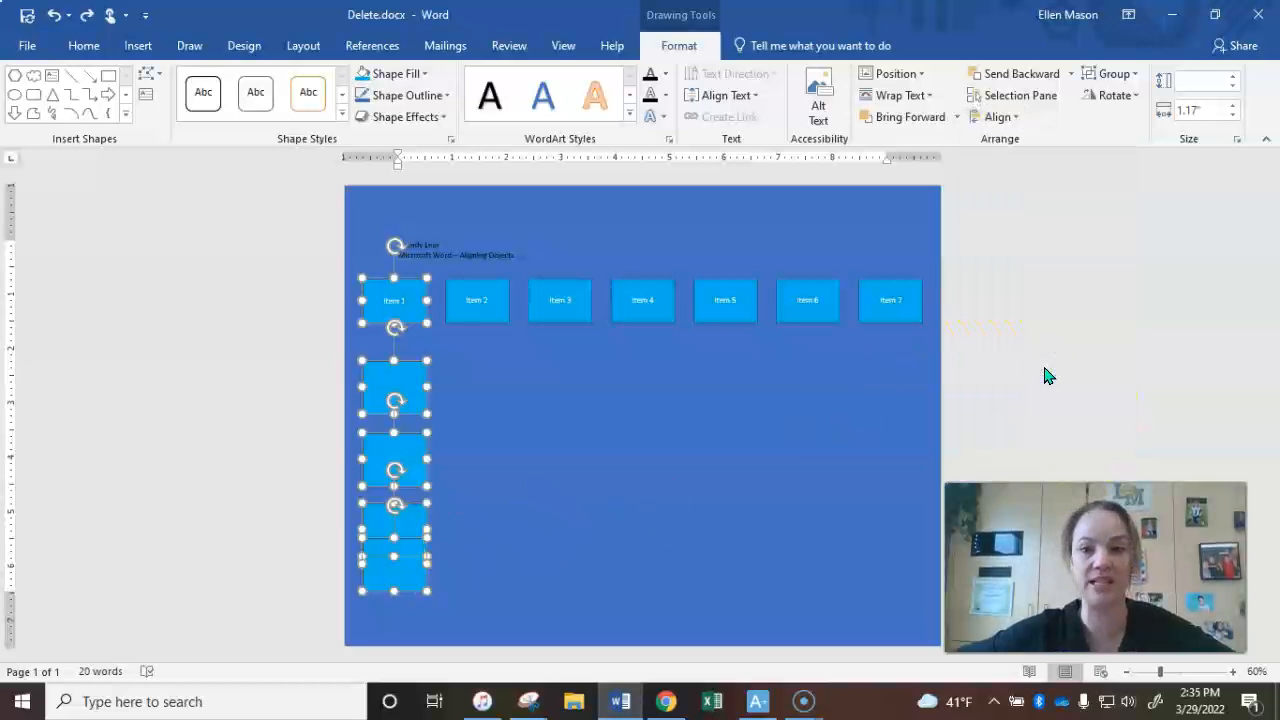
{"action": "left_click", "coordinate": [1001, 117]}
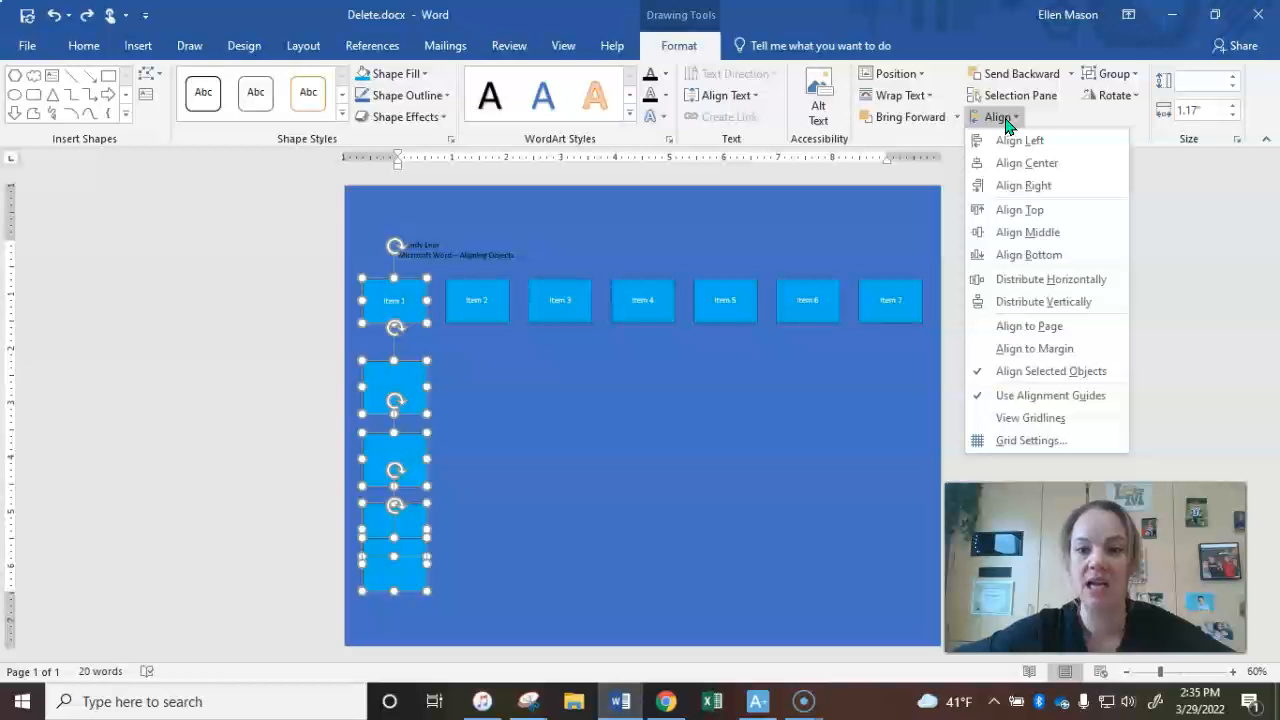
{"action": "left_click", "coordinate": [1066, 302]}
{"action": "left_click_drag", "start_coordinate": [389, 327], "coordinate": [380, 352]}
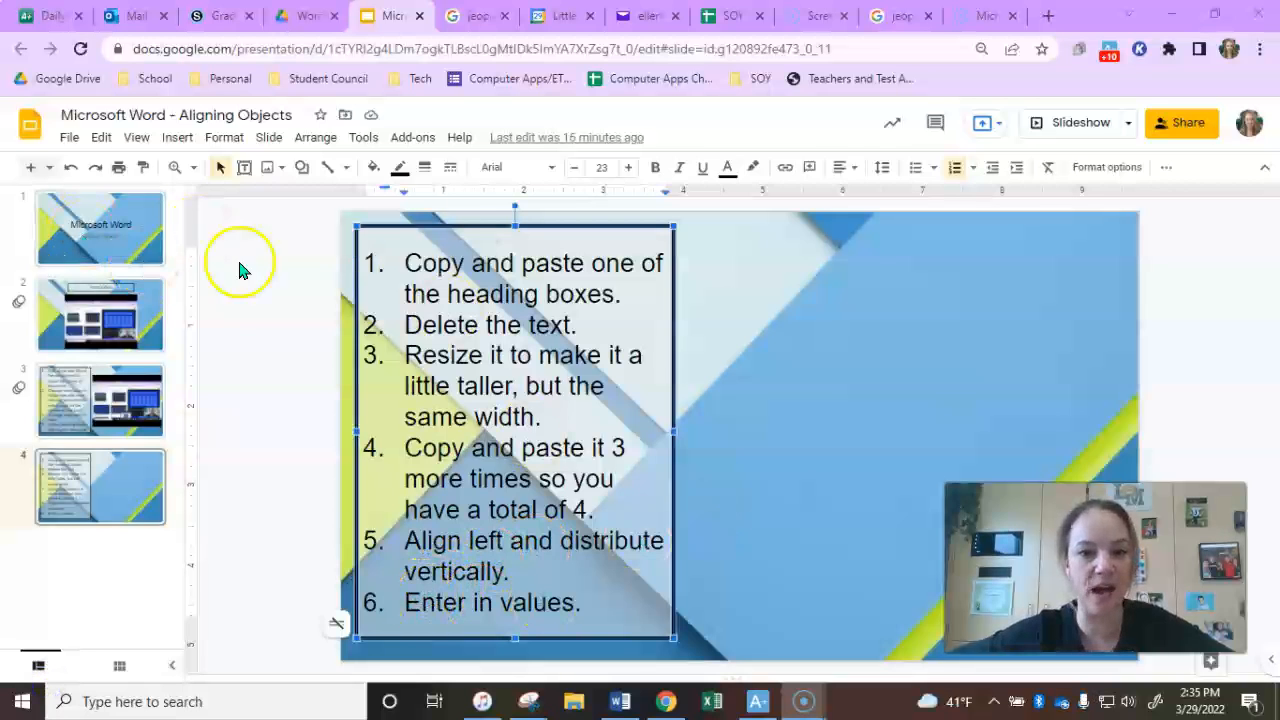
Examine the seven-column jeopardy board reference image in the Google image results in Chrome.
{"action": "left_click", "coordinate": [480, 18]}
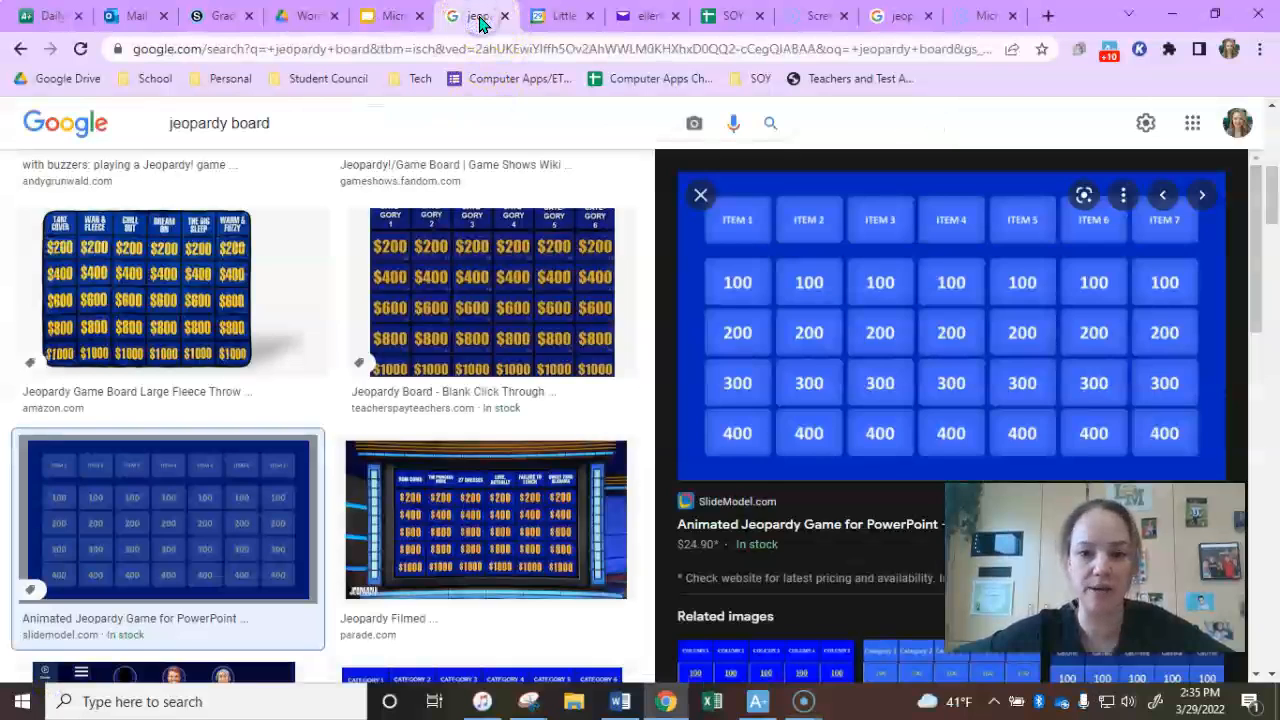